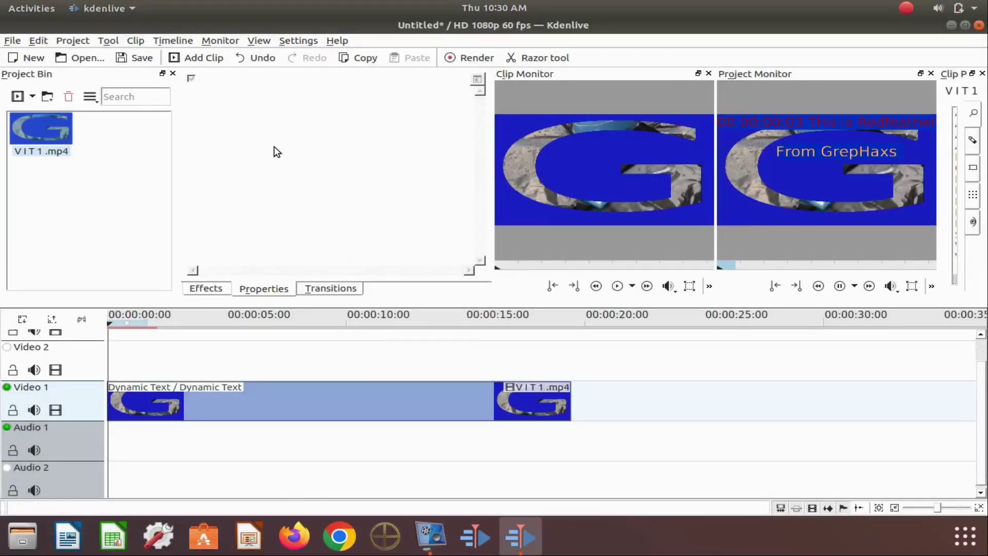
{"action": "left_click", "coordinate": [337, 41]}
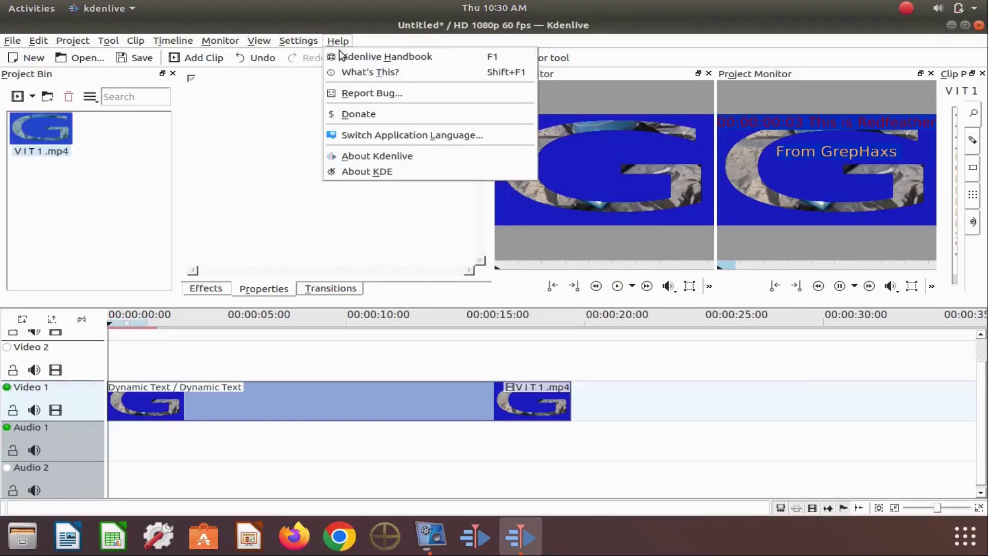
{"action": "left_click", "coordinate": [363, 155]}
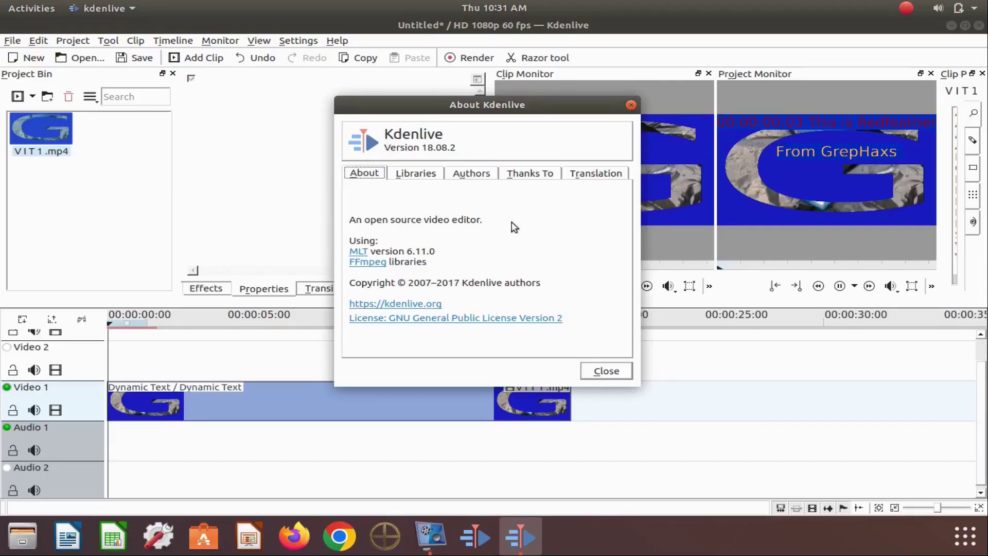
{"action": "left_click", "coordinate": [615, 369]}
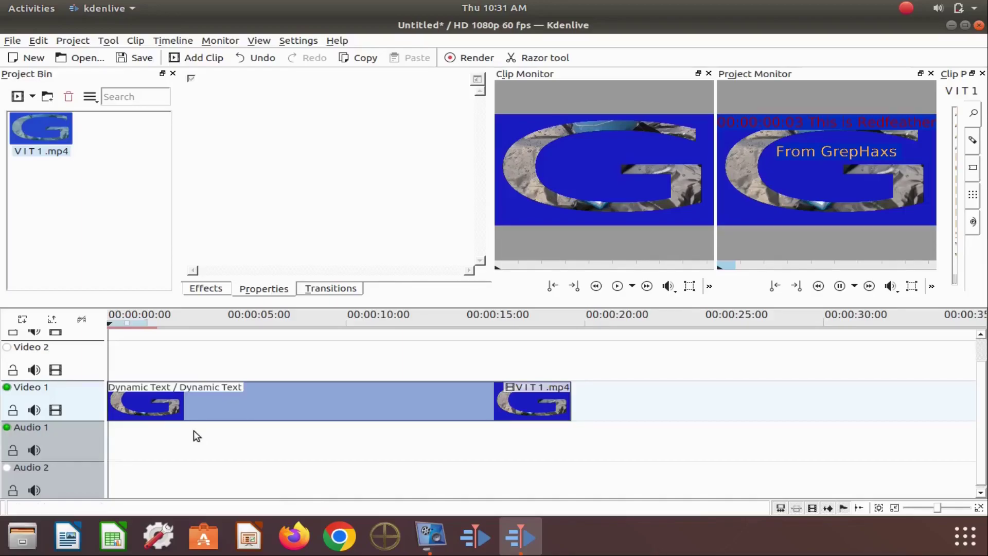
Select the V I T 1 .mp4 clip and scroll through its stacked Dynamic Text effects, including '#timecode# This is Redfeather'
{"action": "left_click", "coordinate": [195, 412]}
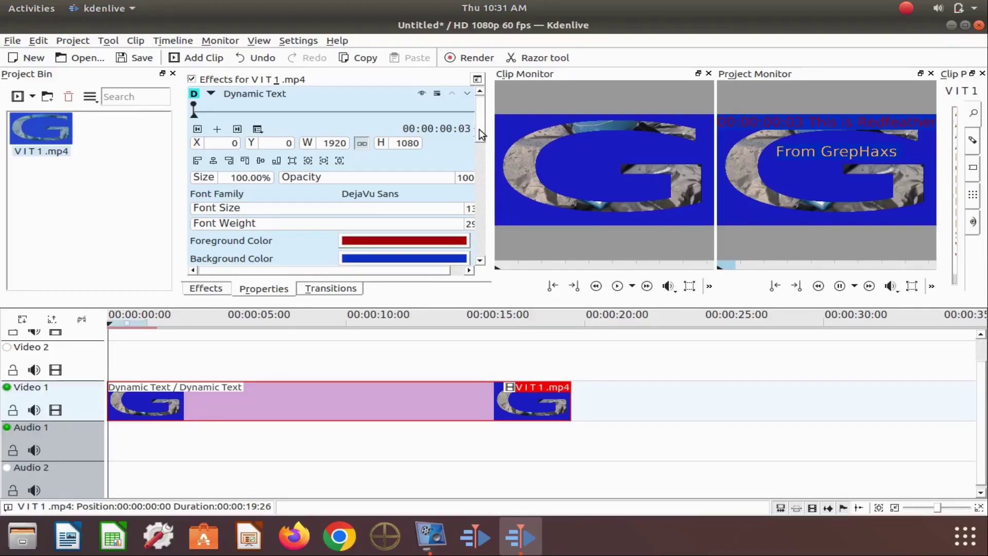
{"action": "left_click_drag", "start_coordinate": [480, 135], "coordinate": [484, 169]}
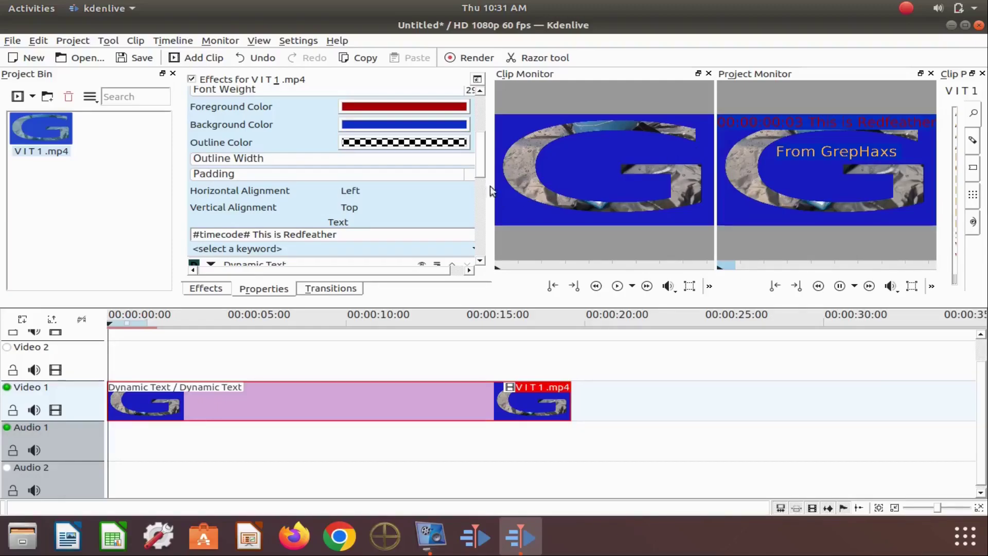
{"action": "left_click_drag", "start_coordinate": [481, 159], "coordinate": [481, 239]}
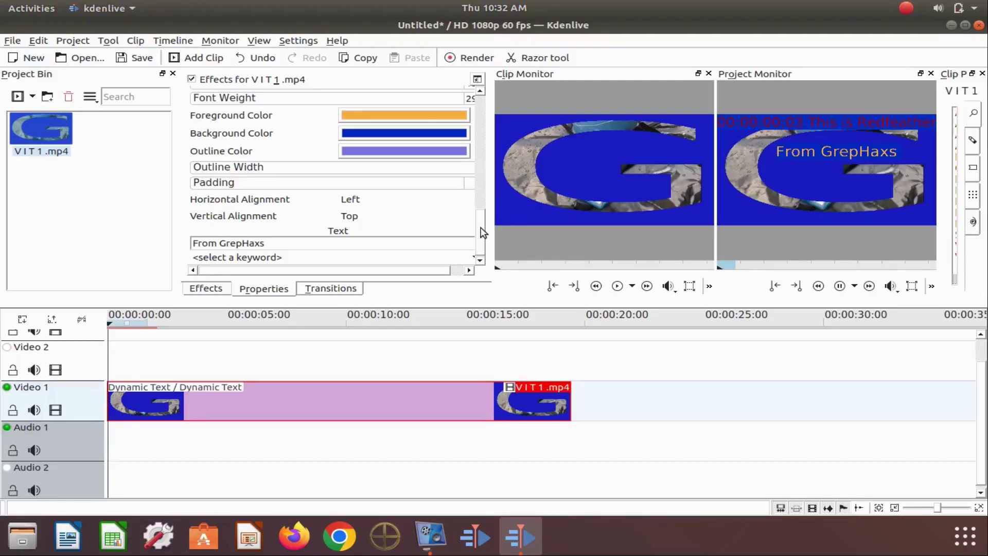
{"action": "left_click_drag", "start_coordinate": [482, 232], "coordinate": [488, 113]}
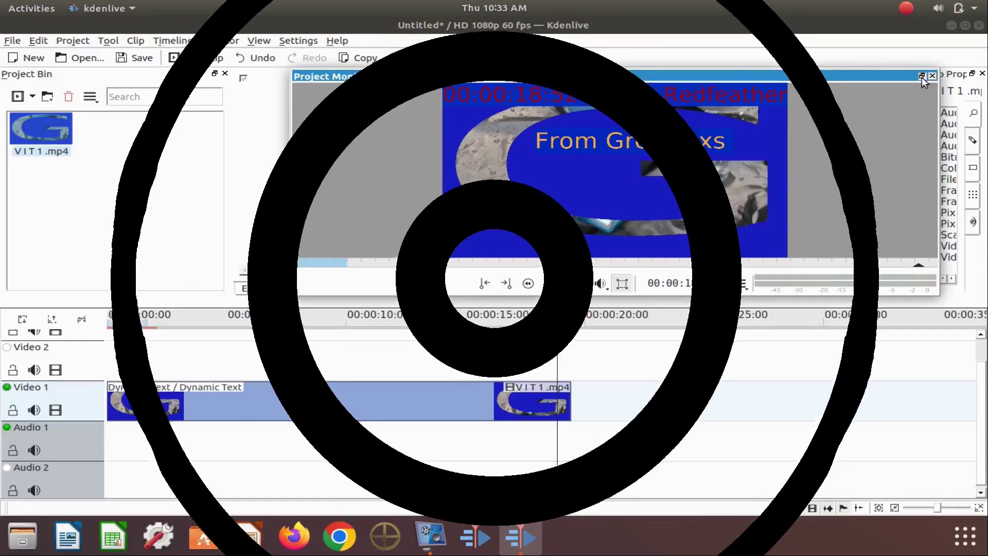
Dock the floating Project Monitor back into the main Kdenlive window
{"action": "left_click", "coordinate": [921, 77]}
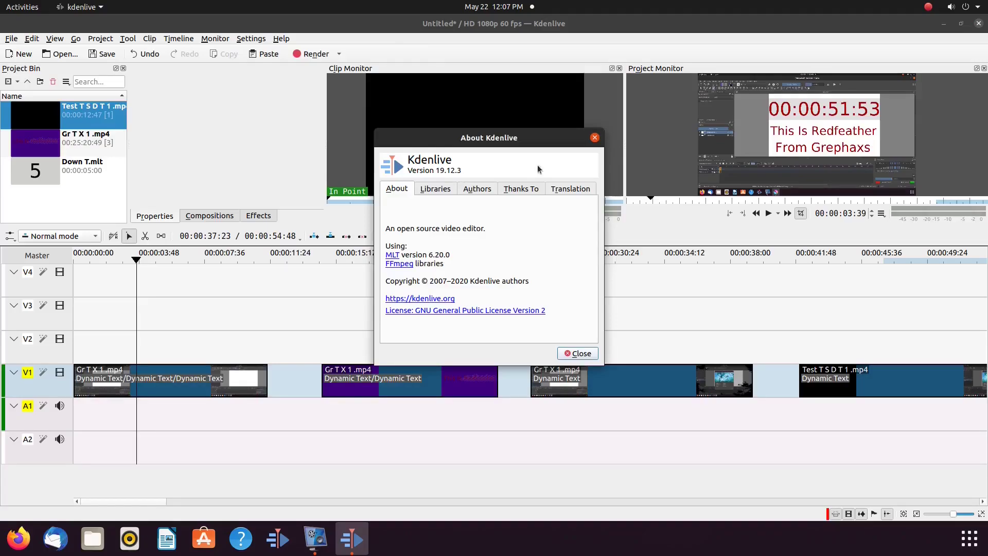
Close the About Kdenlive version dialog
{"action": "left_click", "coordinate": [595, 138]}
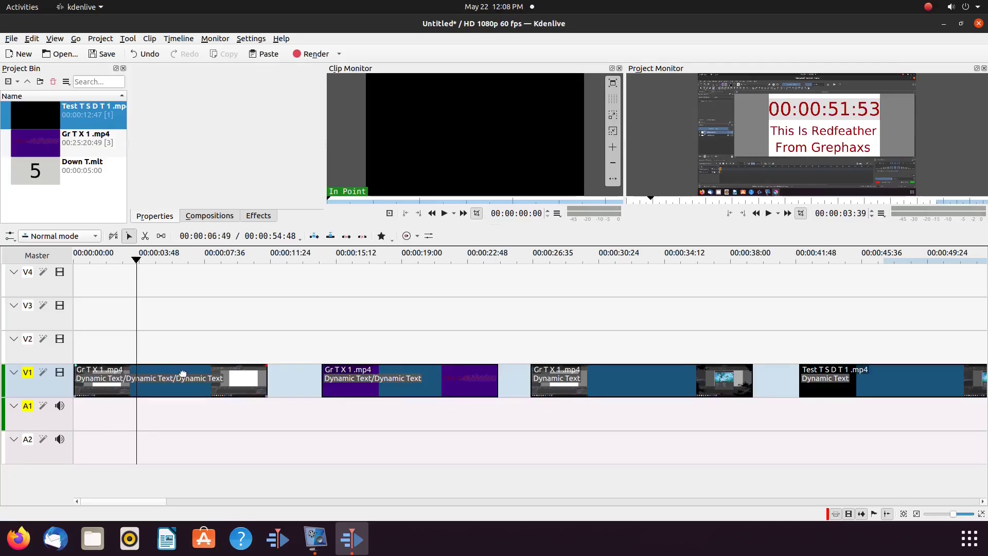
Select the first Gr T X 1 .mp4 clip and open its Dynamic Text Background Color picker
{"action": "left_click", "coordinate": [168, 379]}
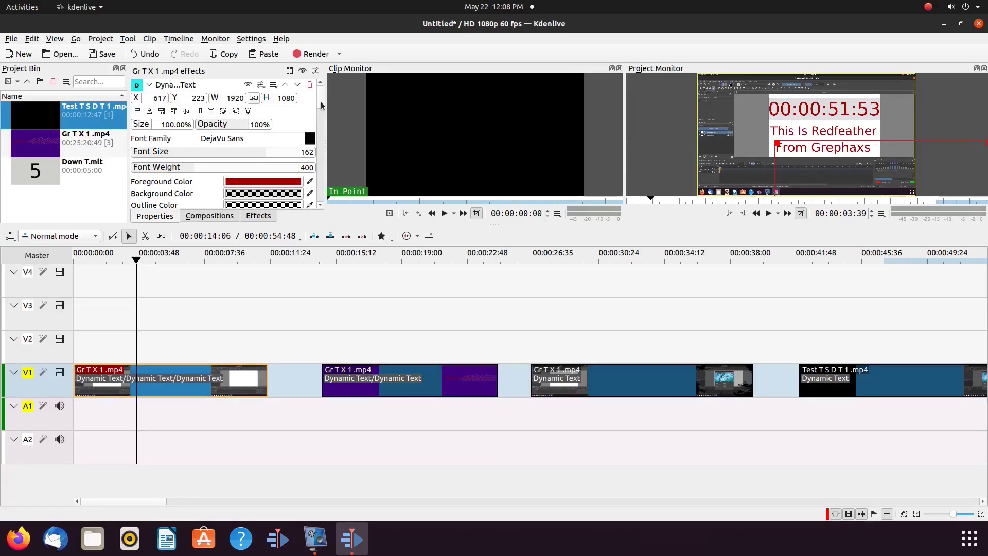
{"action": "scroll", "coordinate": [266, 150], "scroll_direction": "down", "scroll_amount": 2}
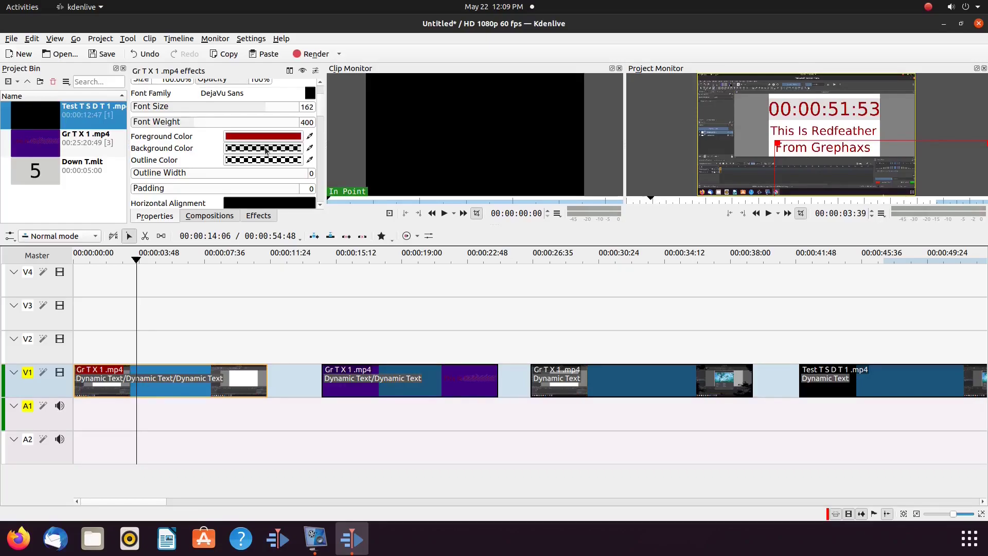
{"action": "left_click", "coordinate": [266, 150]}
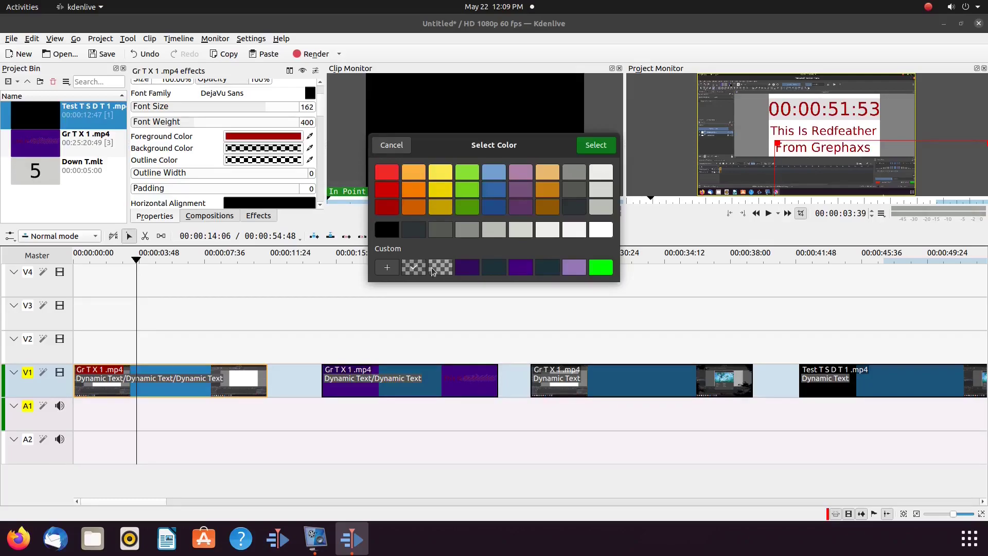
Set the first clip's Dynamic Text background colour to the transparent Custom swatch
{"action": "left_click", "coordinate": [595, 146]}
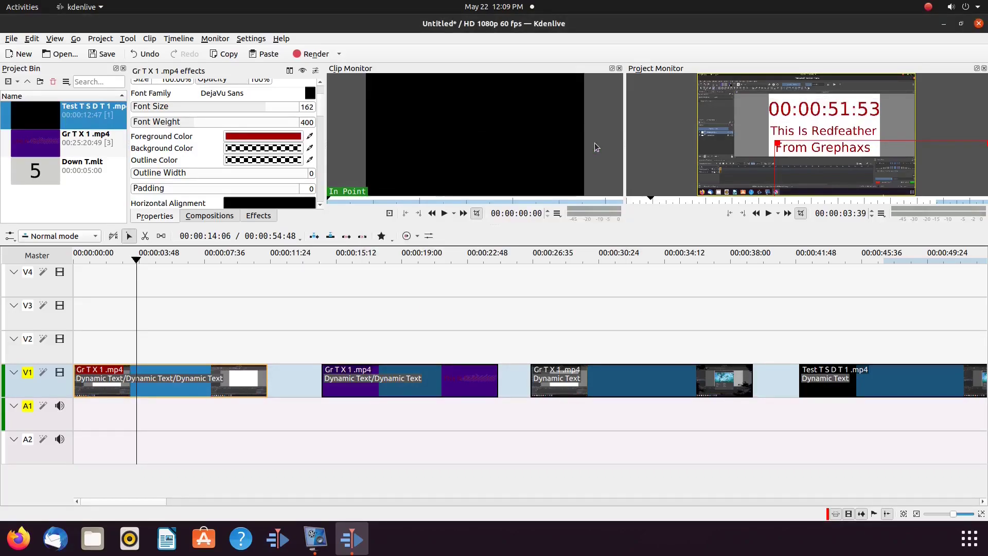
{"action": "left_click", "coordinate": [268, 150]}
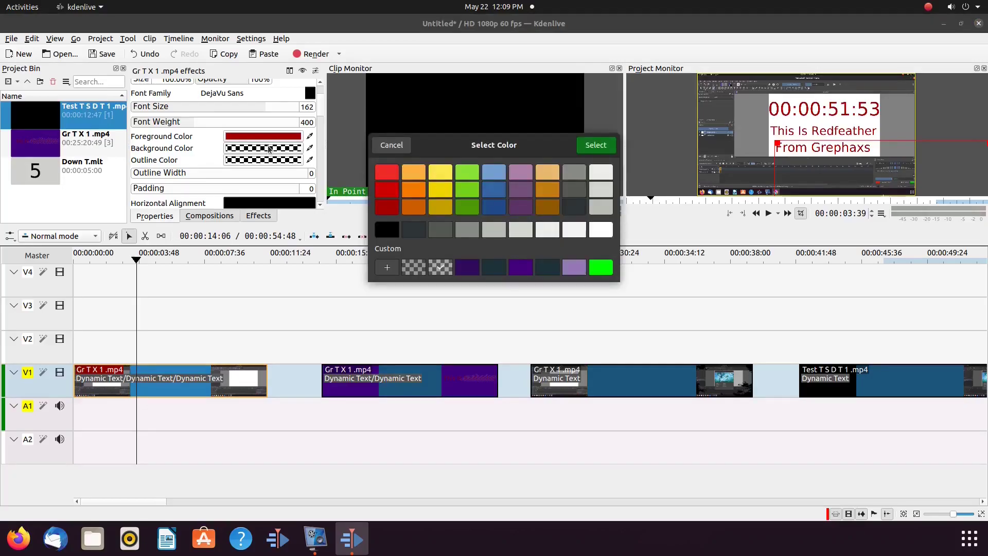
{"action": "left_click", "coordinate": [419, 266]}
{"action": "left_click", "coordinate": [597, 145]}
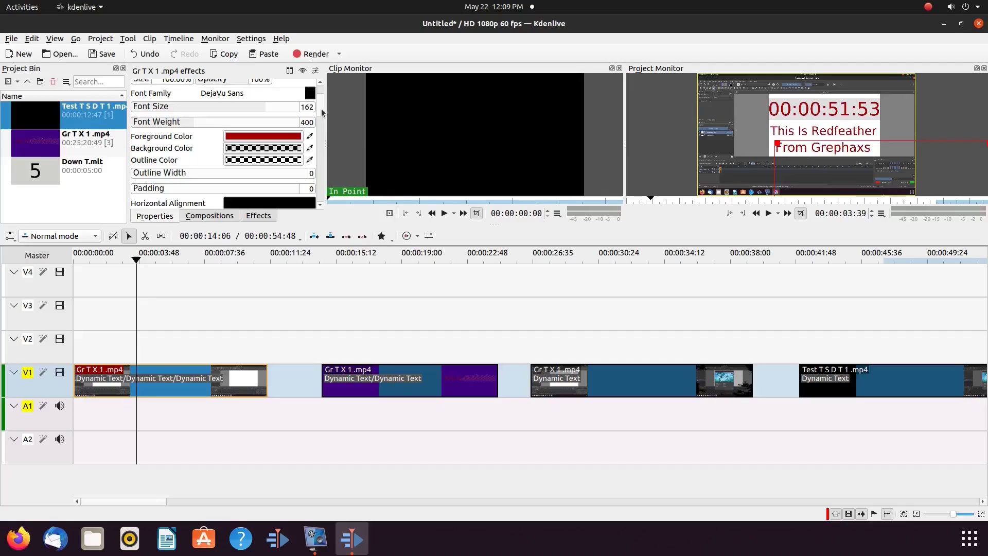
{"action": "scroll", "coordinate": [322, 112], "scroll_direction": "up", "scroll_amount": 2}
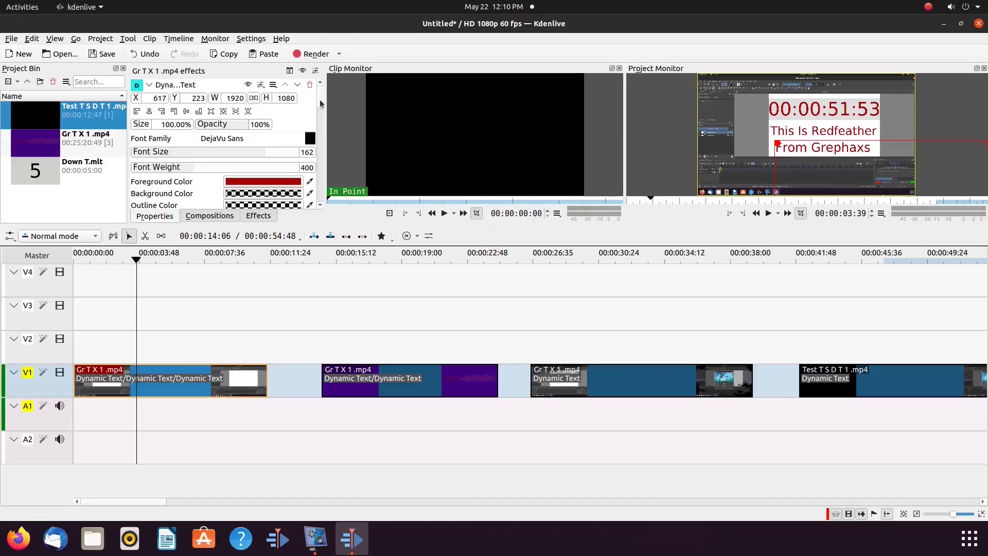
{"action": "mouse_move", "coordinate": [319, 103]}
{"action": "left_mouse_down"}
{"action": "mouse_move", "coordinate": [322, 189]}
{"action": "mouse_move", "coordinate": [320, 98]}
{"action": "left_mouse_up"}
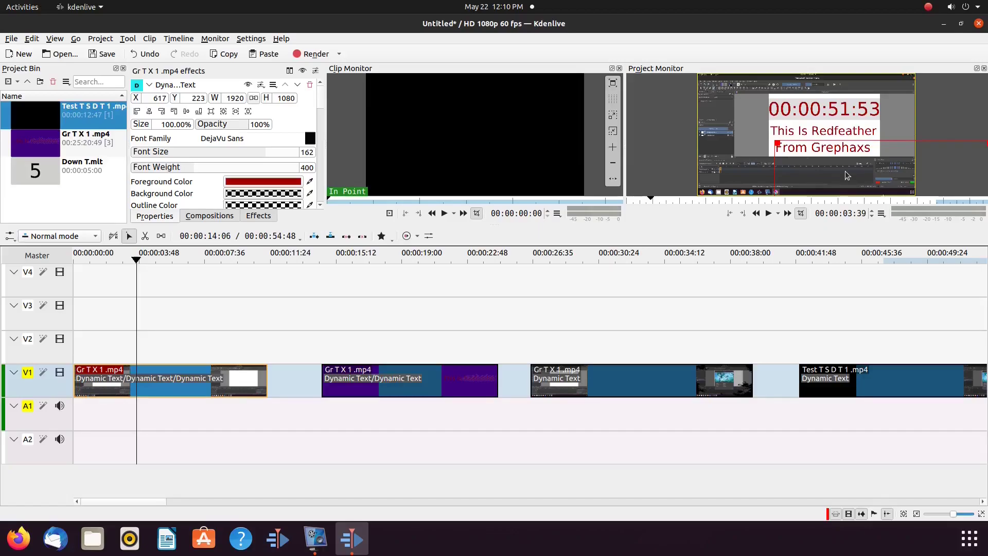
Scroll the clip's effect stack and activate the 'This Is Redfeather' Dynamic Text effect
{"action": "scroll", "coordinate": [323, 101], "scroll_direction": "down", "scroll_amount": 3}
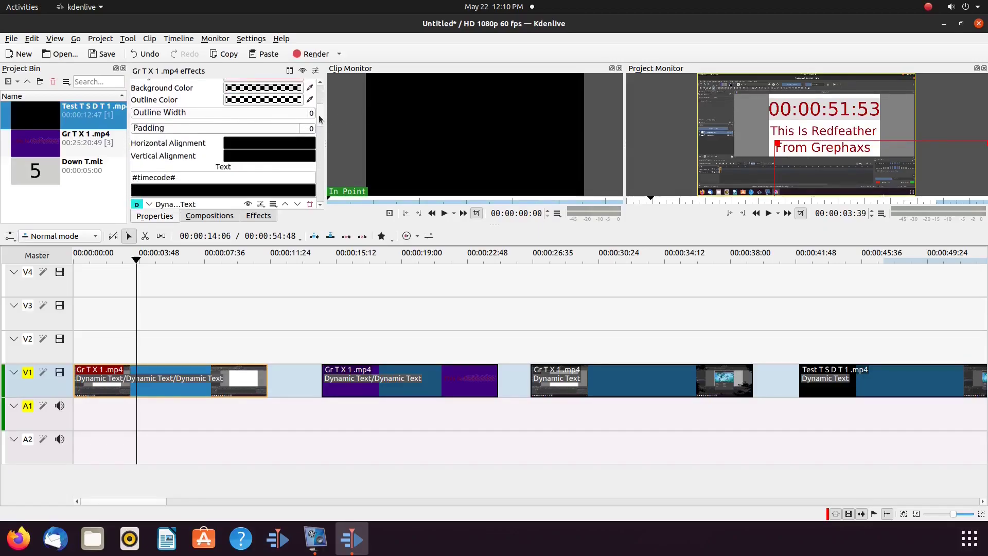
{"action": "scroll", "coordinate": [322, 101], "scroll_direction": "up", "scroll_amount": 2}
{"action": "scroll", "coordinate": [323, 100], "scroll_direction": "down", "scroll_amount": 5}
{"action": "scroll", "coordinate": [322, 118], "scroll_direction": "up", "scroll_amount": 3}
{"action": "scroll", "coordinate": [320, 144], "scroll_direction": "down", "scroll_amount": 4}
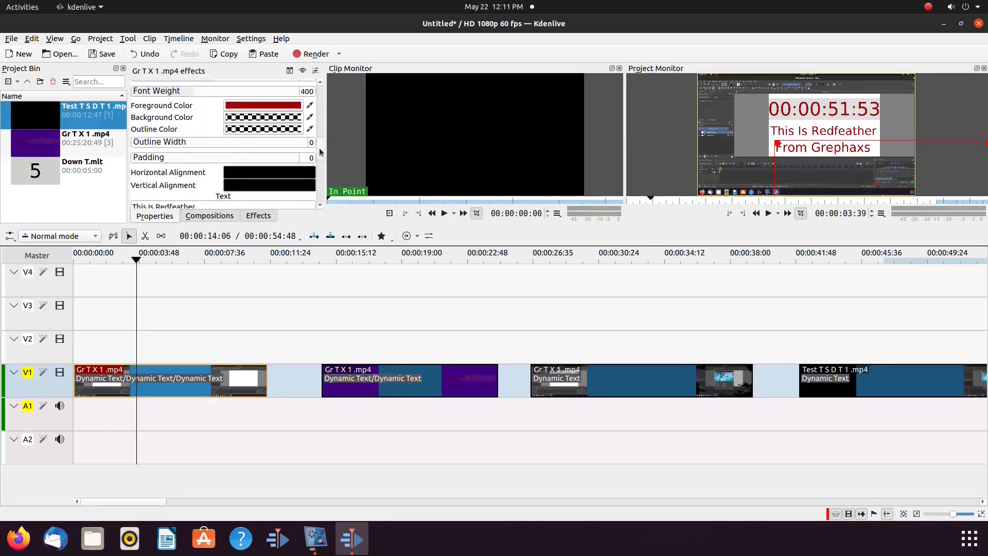
{"action": "scroll", "coordinate": [320, 155], "scroll_direction": "down", "scroll_amount": 6}
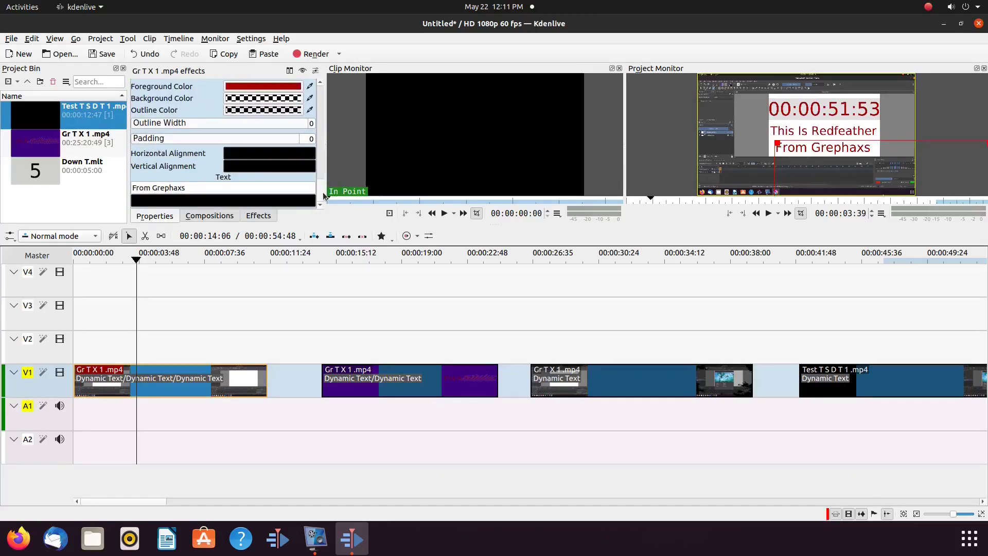
{"action": "scroll", "coordinate": [322, 131], "scroll_direction": "up", "scroll_amount": 6}
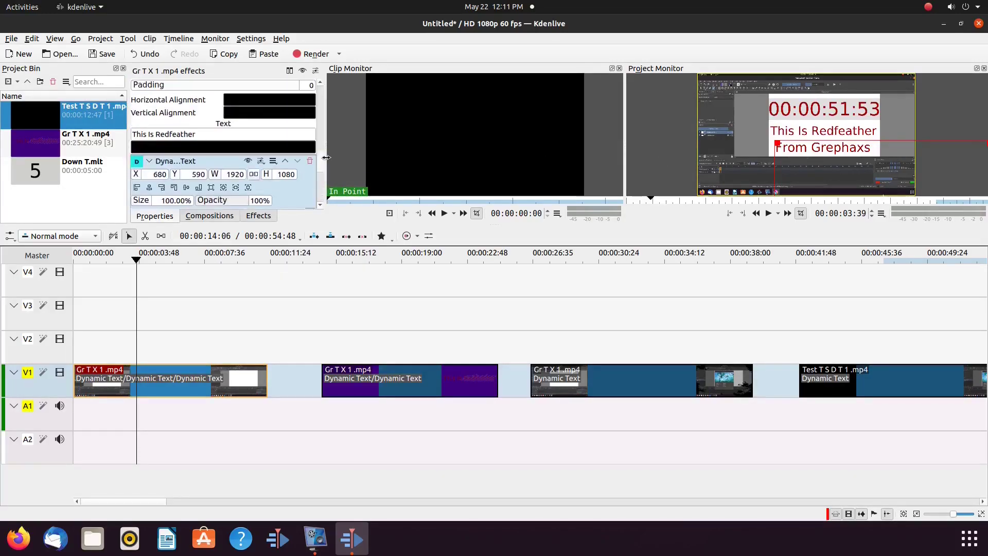
{"action": "scroll", "coordinate": [322, 132], "scroll_direction": "down", "scroll_amount": 2}
{"action": "left_click", "coordinate": [297, 98]}
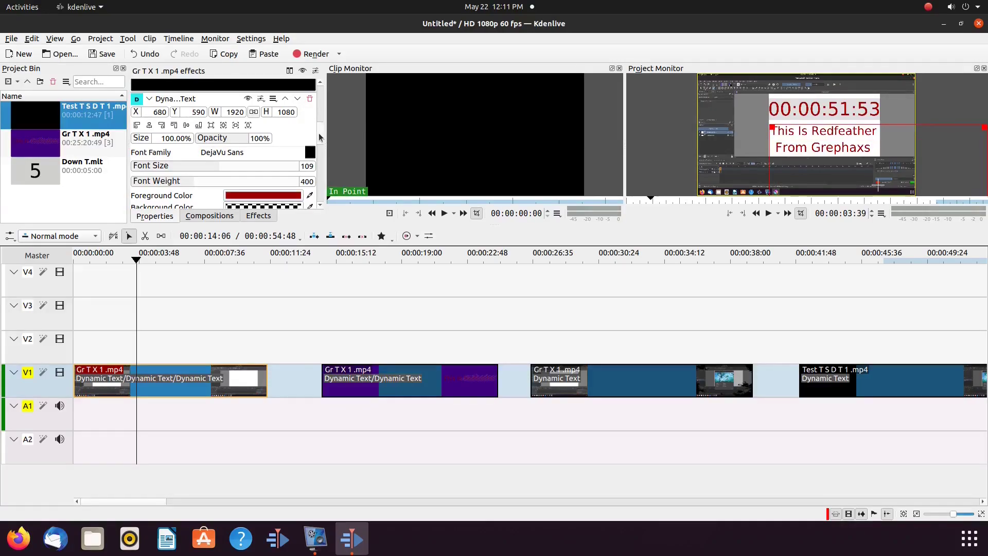
{"action": "scroll", "coordinate": [207, 135], "scroll_direction": "down", "scroll_amount": 4}
{"action": "scroll", "coordinate": [207, 136], "scroll_direction": "up", "scroll_amount": 2}
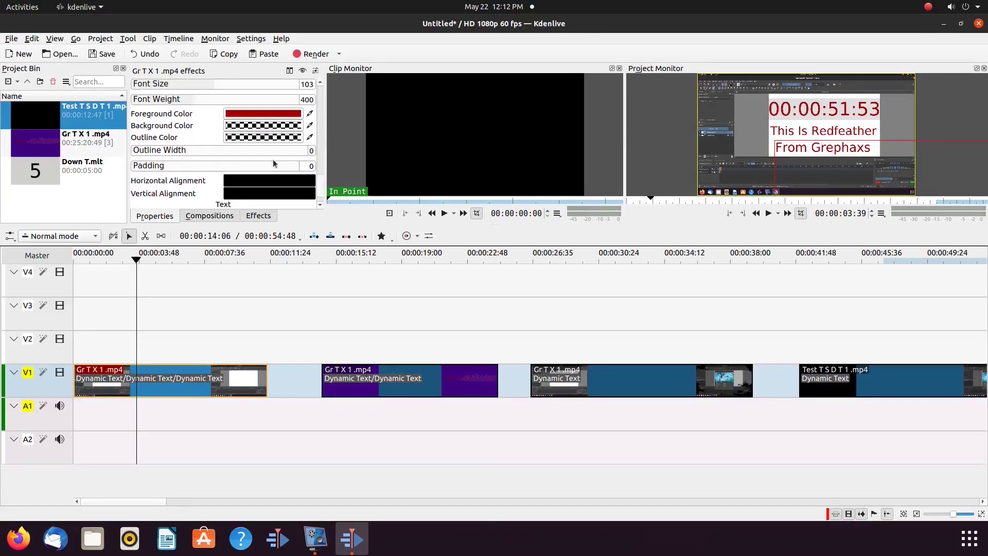
Activate a lower text layer and drag its monitor frame to X 635, Y 449
{"action": "left_click", "coordinate": [207, 135]}
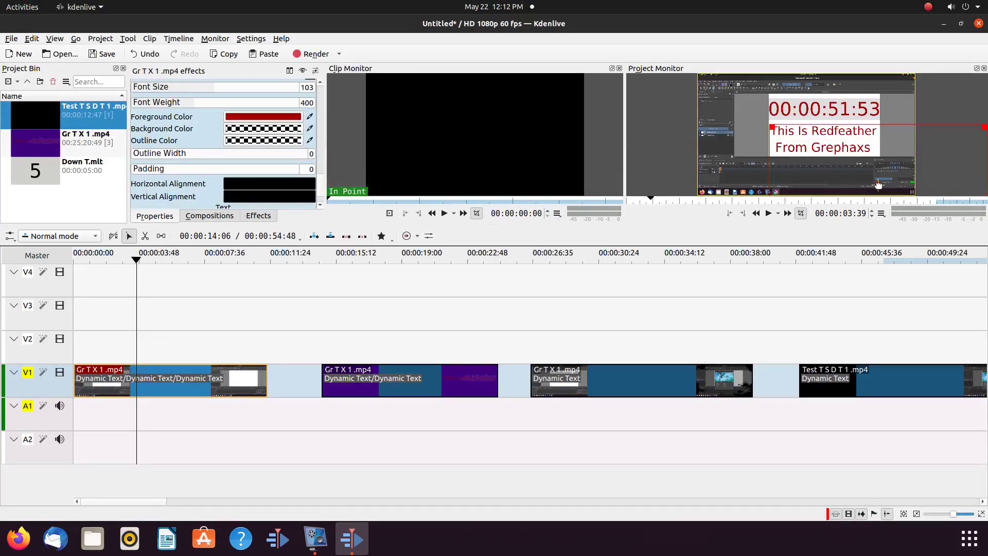
{"action": "scroll", "coordinate": [323, 113], "scroll_direction": "up", "scroll_amount": 5}
{"action": "scroll", "coordinate": [322, 113], "scroll_direction": "down", "scroll_amount": 1}
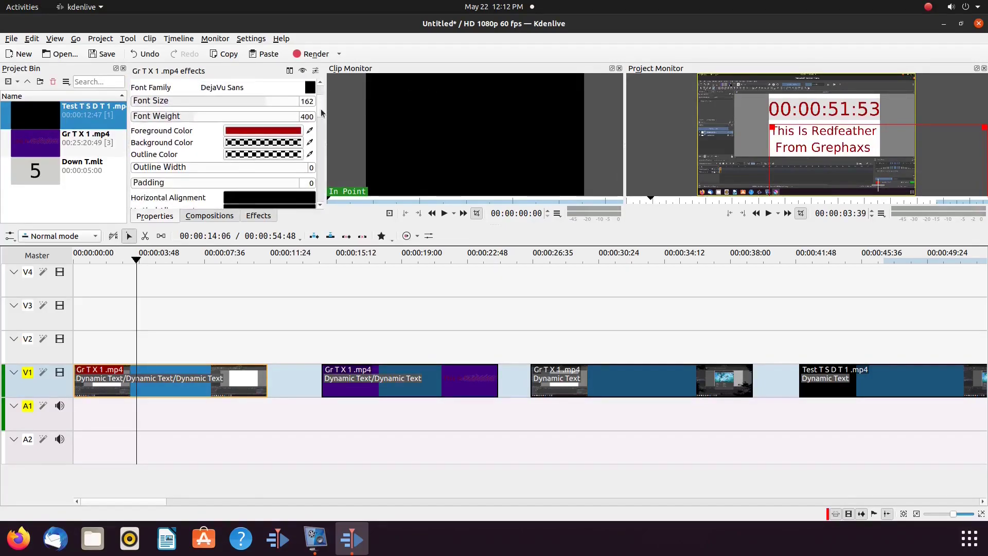
{"action": "scroll", "coordinate": [323, 112], "scroll_direction": "down", "scroll_amount": 1}
{"action": "scroll", "coordinate": [320, 96], "scroll_direction": "up", "scroll_amount": 3}
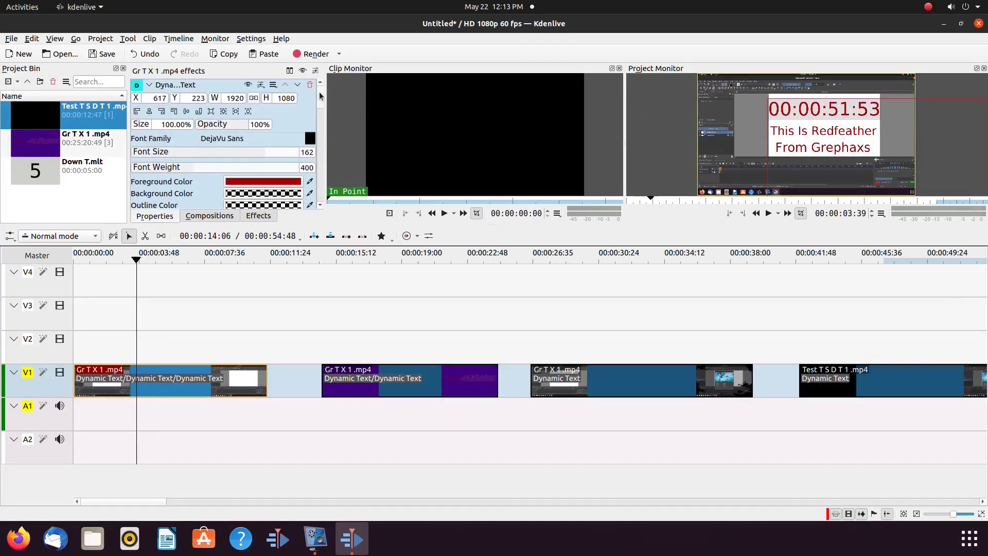
{"action": "scroll", "coordinate": [320, 98], "scroll_direction": "down", "scroll_amount": 3}
{"action": "scroll", "coordinate": [322, 113], "scroll_direction": "down", "scroll_amount": 3}
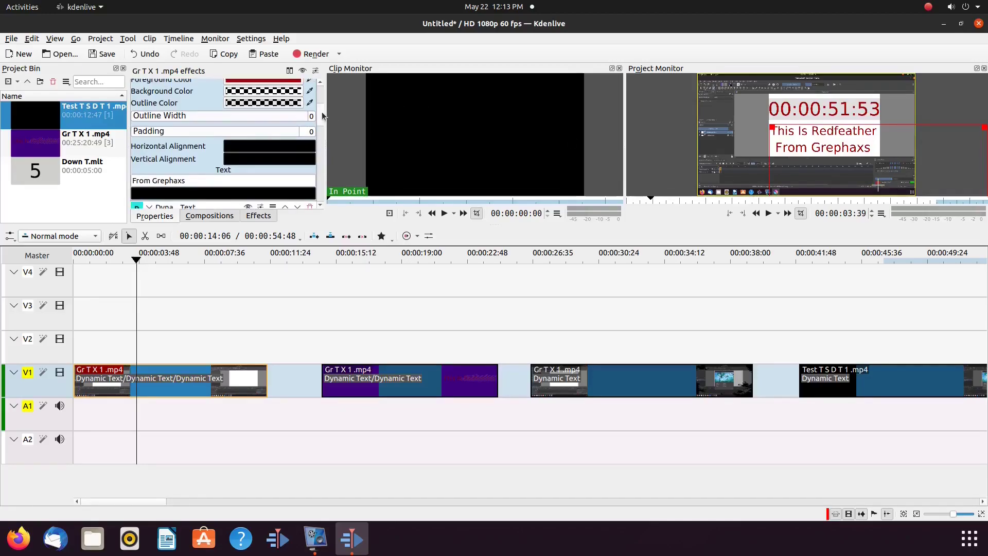
{"action": "scroll", "coordinate": [323, 115], "scroll_direction": "down", "scroll_amount": 10}
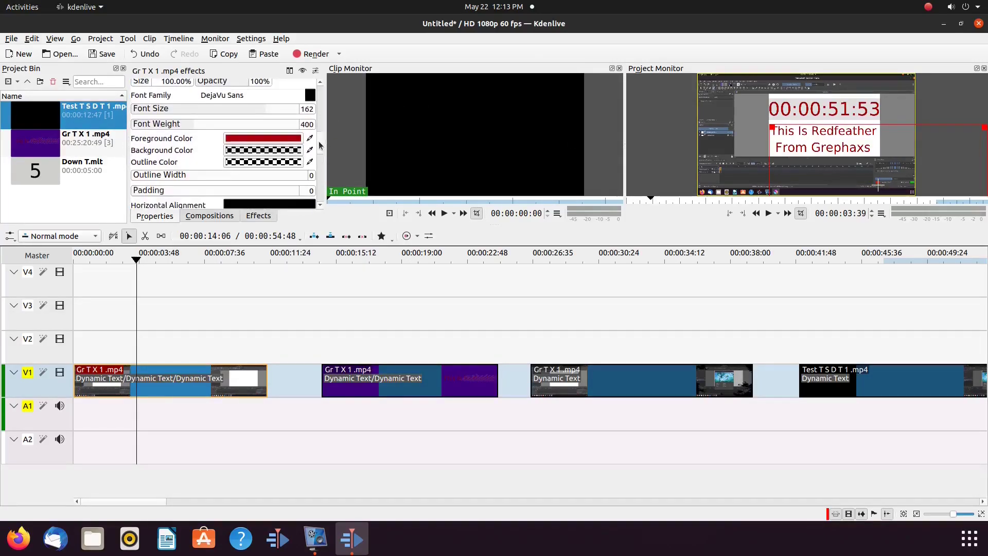
{"action": "scroll", "coordinate": [321, 145], "scroll_direction": "up", "scroll_amount": 1}
{"action": "scroll", "coordinate": [320, 145], "scroll_direction": "down", "scroll_amount": 3}
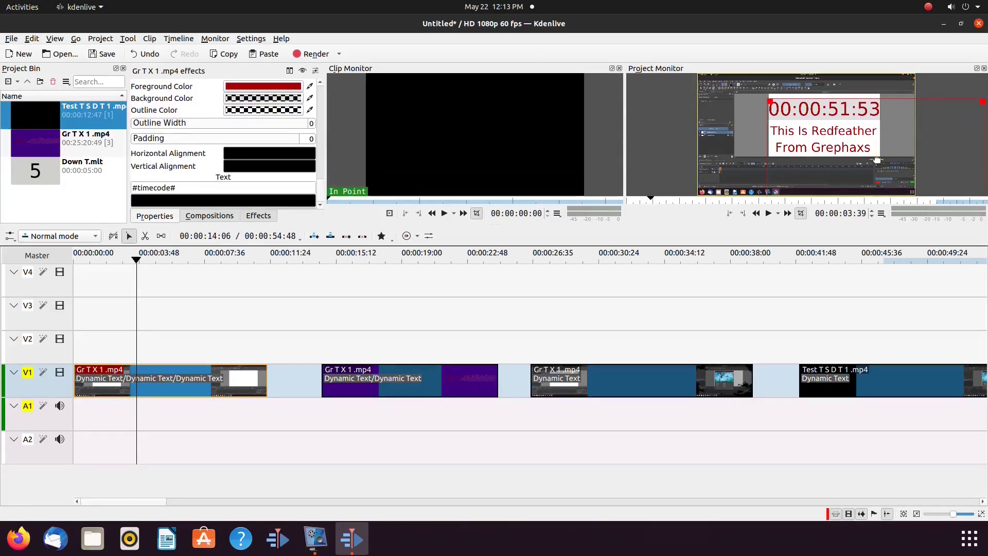
{"action": "mouse_move", "coordinate": [877, 160]}
{"action": "left_mouse_down"}
{"action": "mouse_move", "coordinate": [881, 206]}
{"action": "mouse_move", "coordinate": [876, 163]}
{"action": "left_mouse_up"}
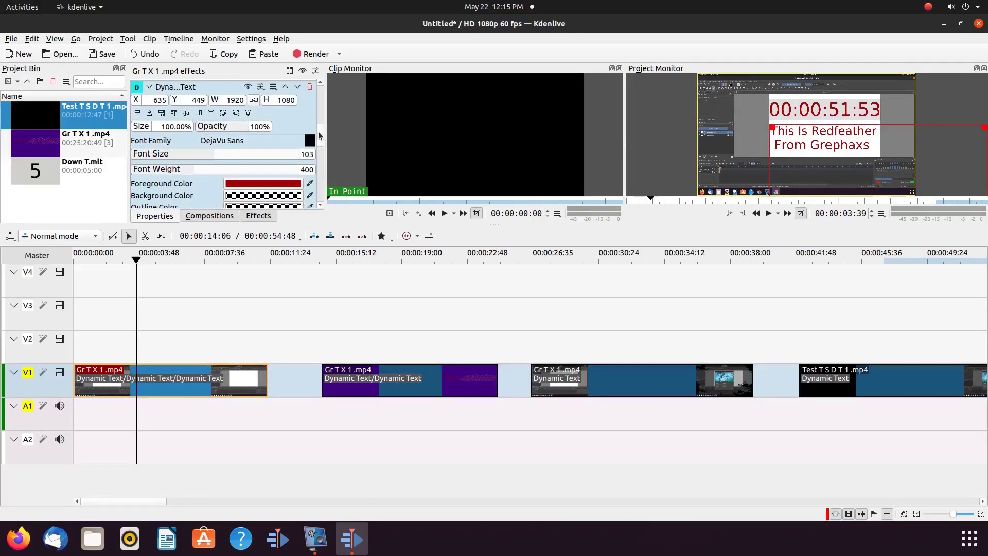
{"action": "scroll", "coordinate": [319, 135], "scroll_direction": "down", "scroll_amount": 5}
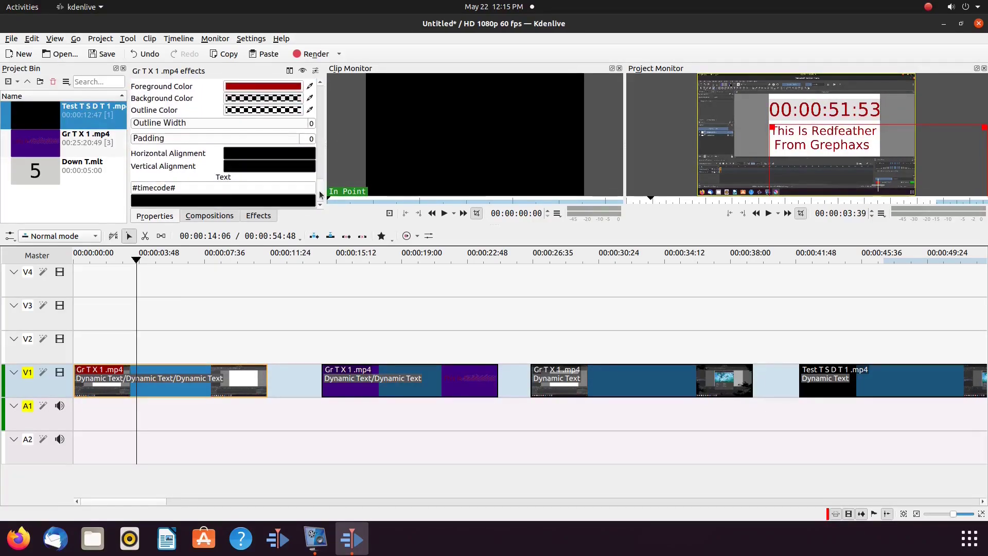
Preview the second clip, then the third clip's frame at 00:00:28:09
{"action": "left_click", "coordinate": [330, 416]}
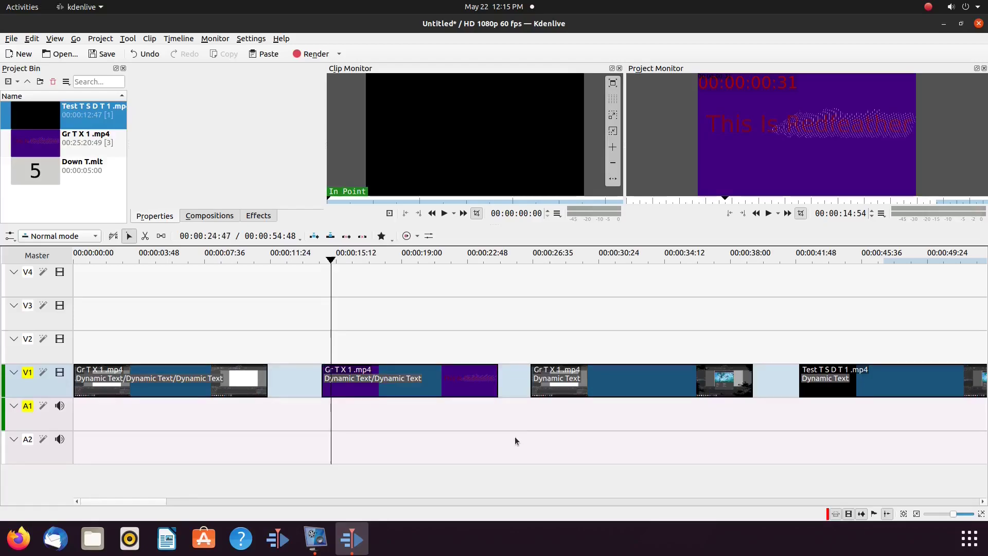
{"action": "left_click", "coordinate": [559, 417]}
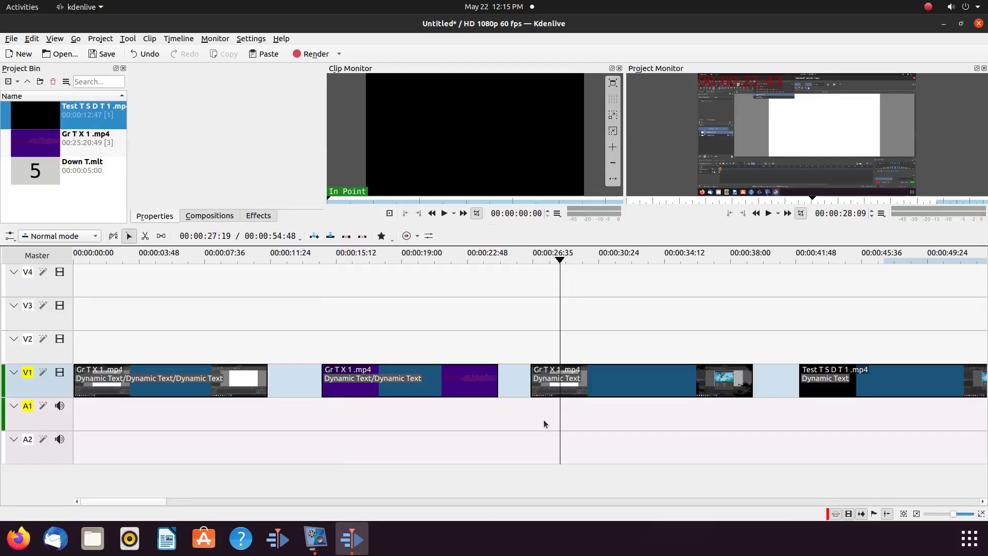
Jump to the third clip's start, then to Test T S D T 1 at 00:00:42:04
{"action": "left_click", "coordinate": [531, 407]}
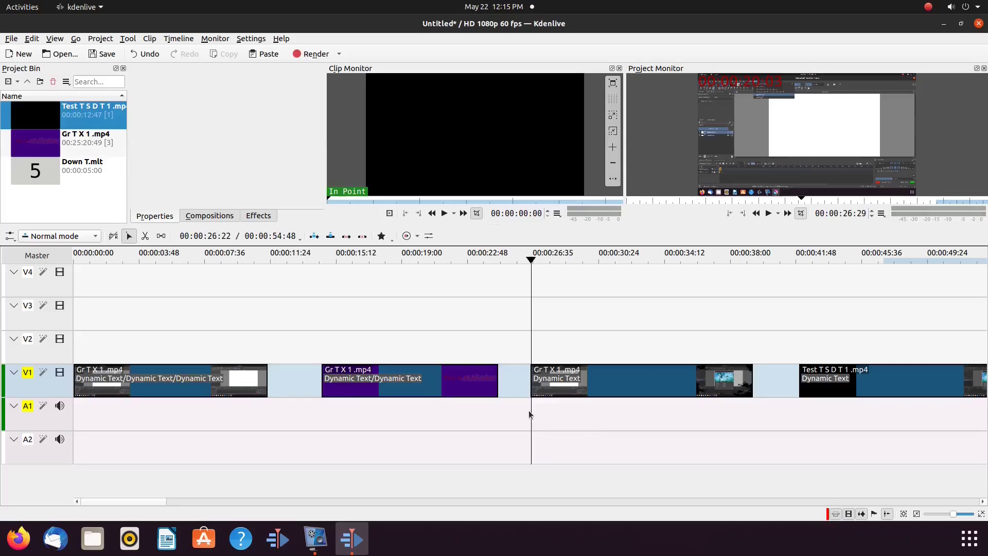
{"action": "left_click", "coordinate": [801, 410]}
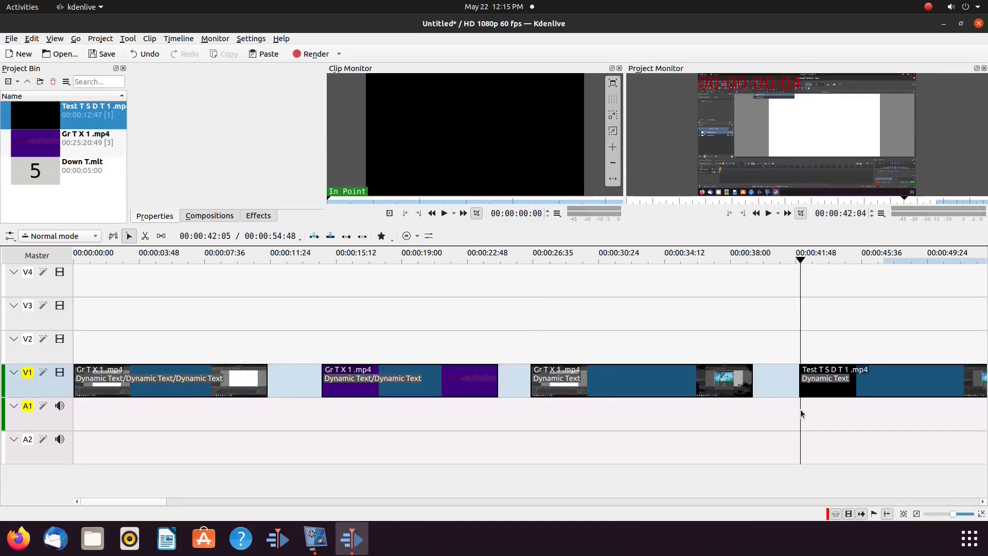